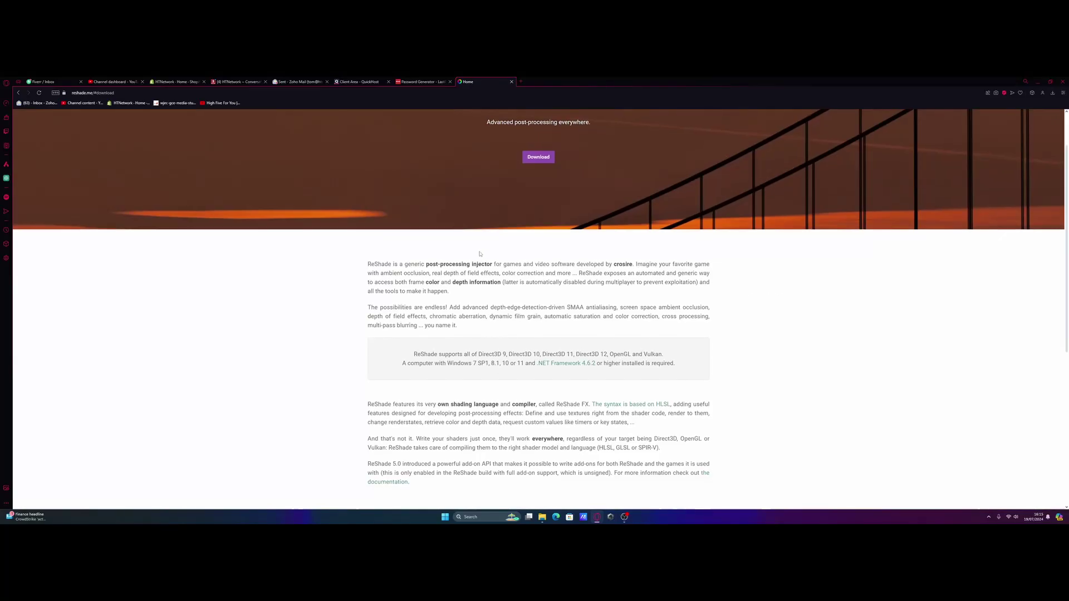
# Step: Scroll the reshade.me page to the ReShade 6.1.1 download section
pyautogui.scroll(1, 479, 254)
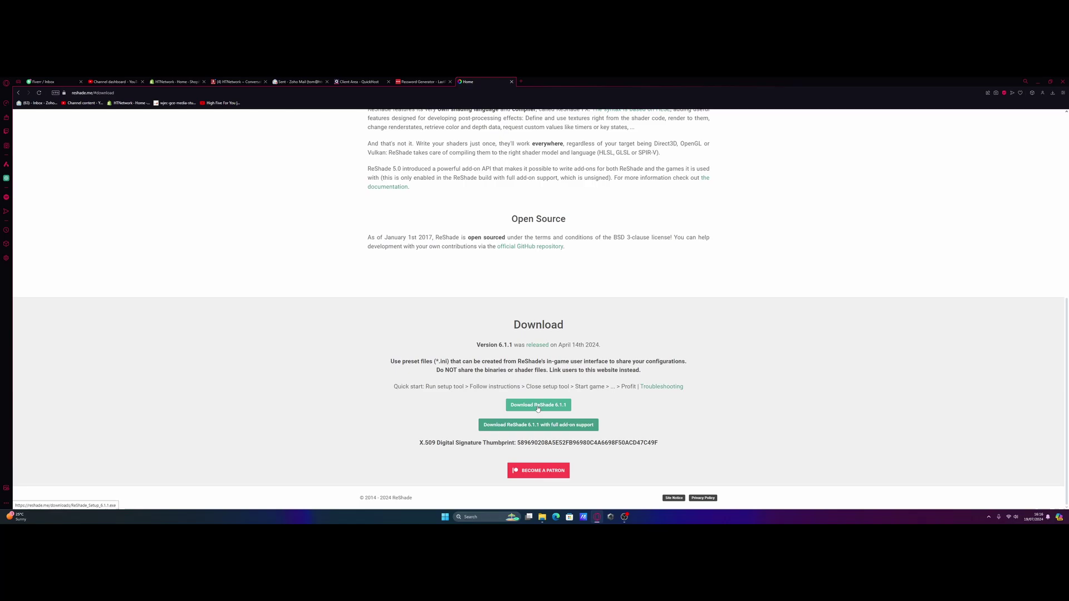
# Step: Launch ReShade_Setup_6.1.1.exe from downloads and browse Desktop and Documents for the game executable
pyautogui.click(1052, 93)
pyautogui.click(996, 135)
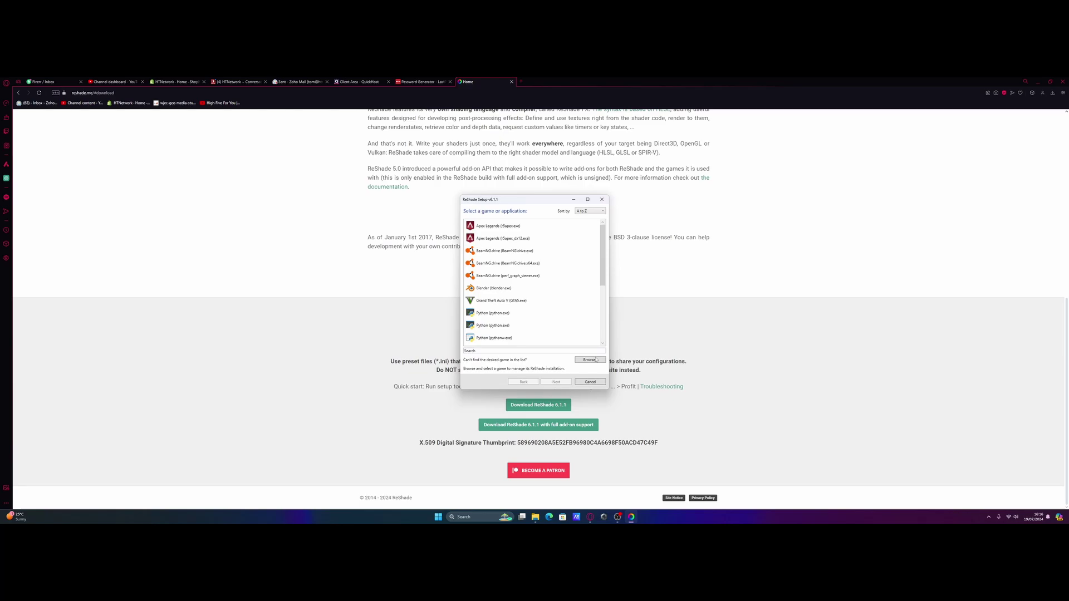
pyautogui.click(579, 360)
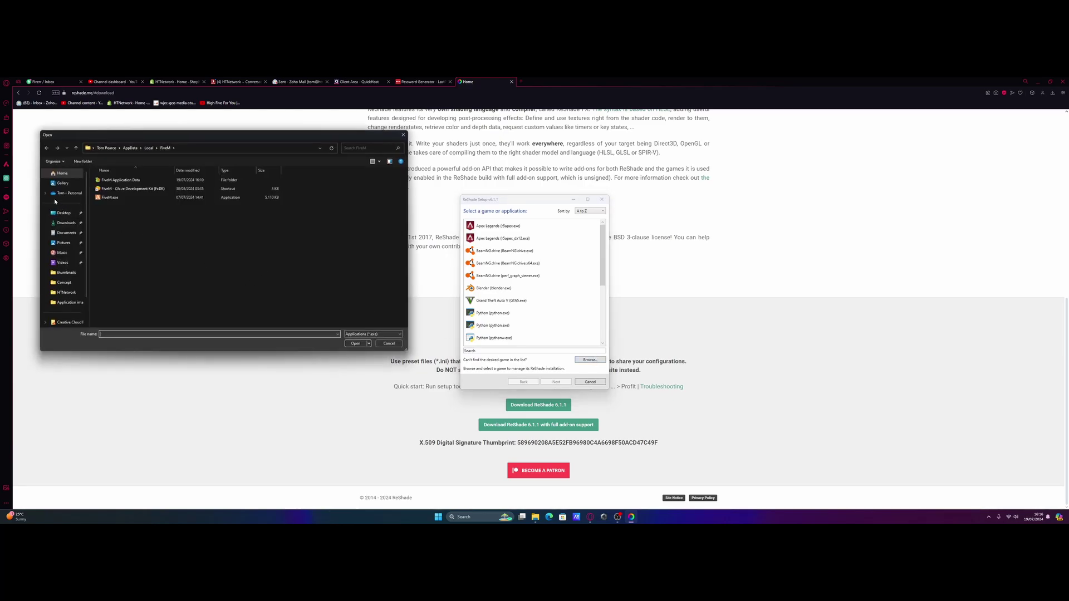
pyautogui.click(65, 213)
pyautogui.click(65, 233)
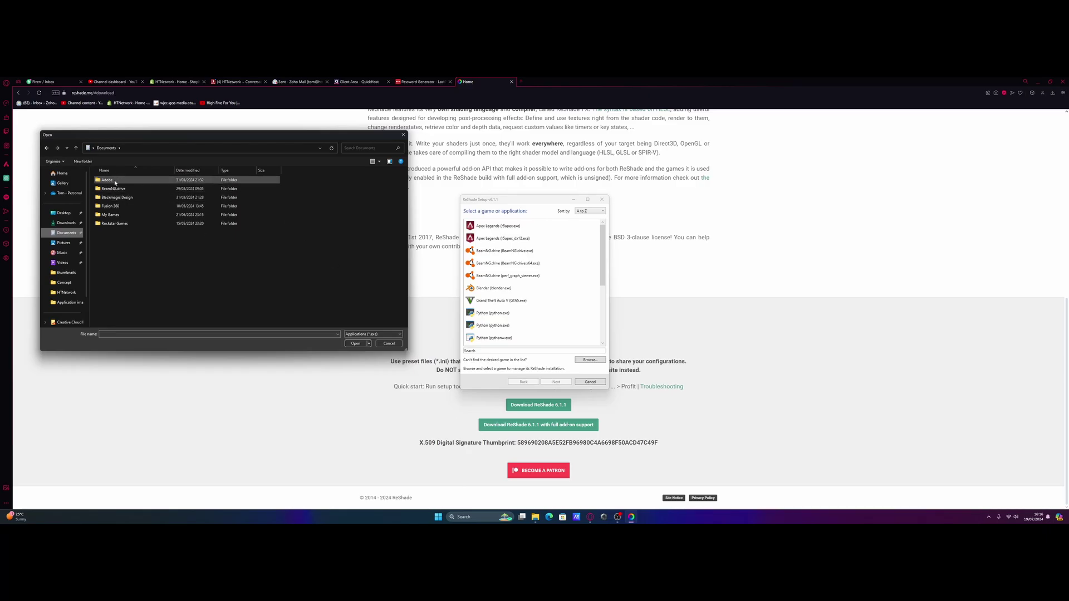
# Step: Locate FiveM's install folder via search, copy the AppData\Local\FiveM path, then close Explorer
pyautogui.click(462, 516)
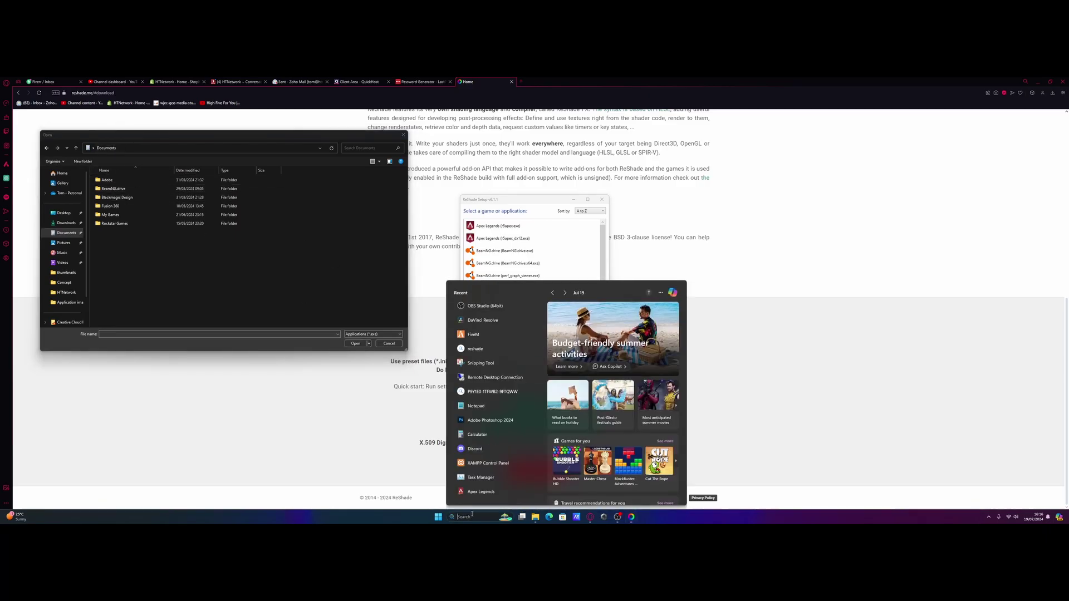
pyautogui.write('fiveM')
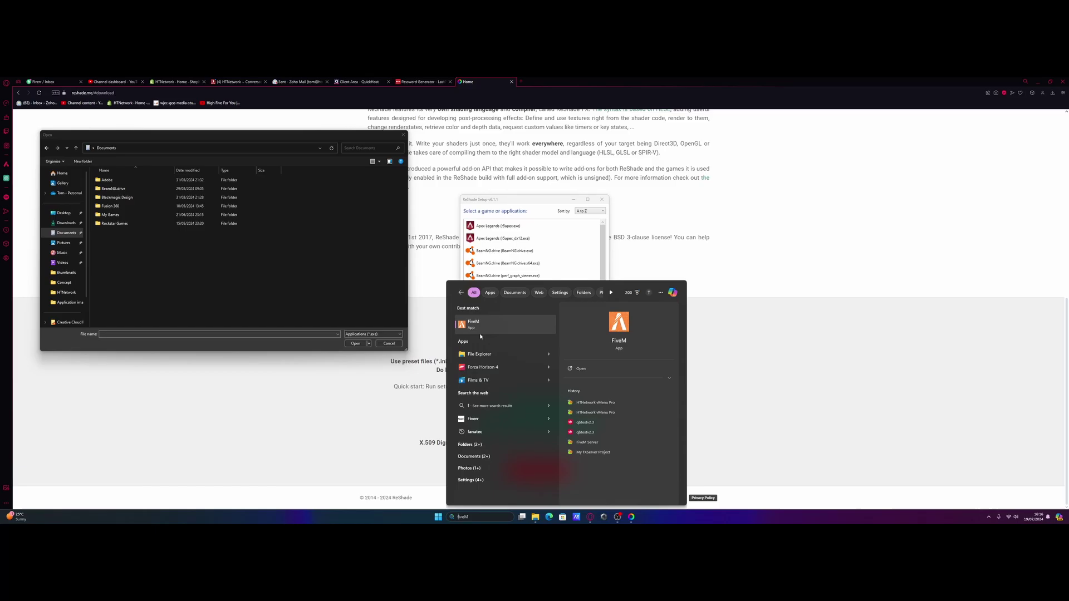
pyautogui.rightClick(487, 326)
pyautogui.click(507, 343)
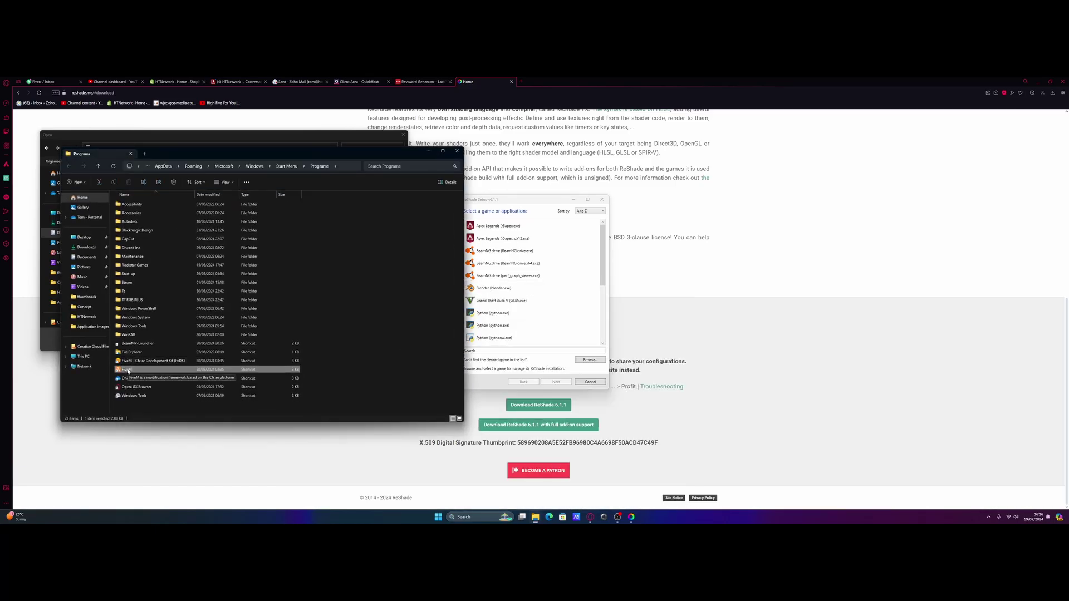
pyautogui.rightClick(128, 370)
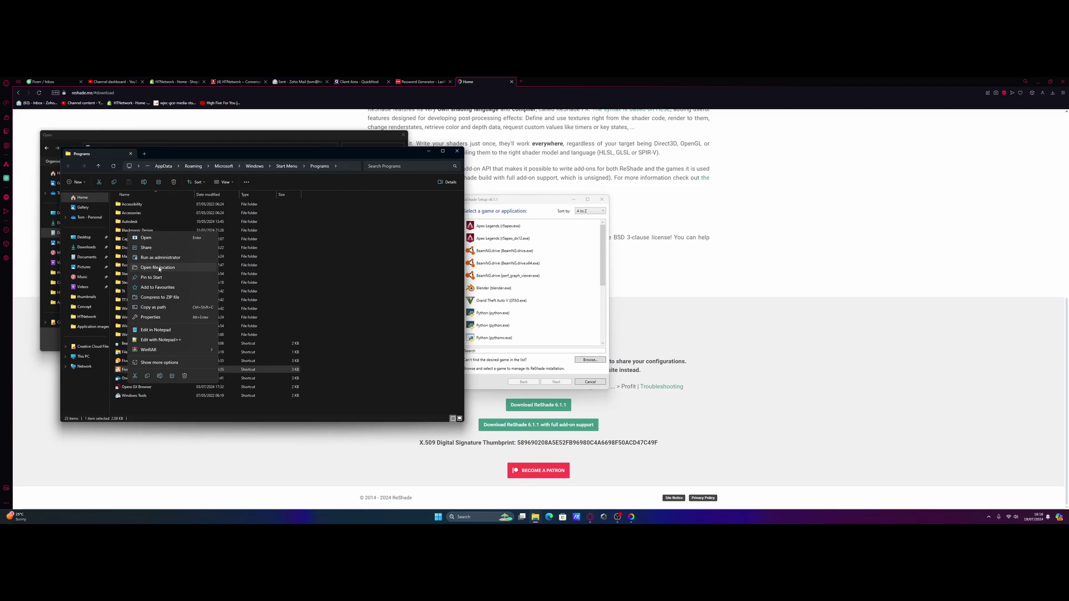
pyautogui.click(158, 266)
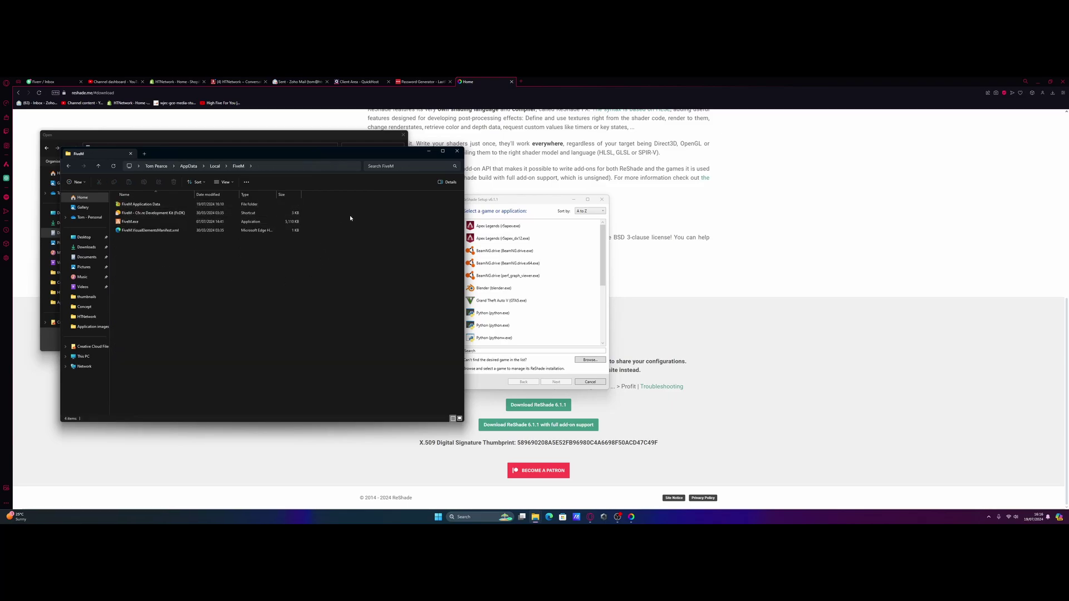
pyautogui.rightClick(260, 167)
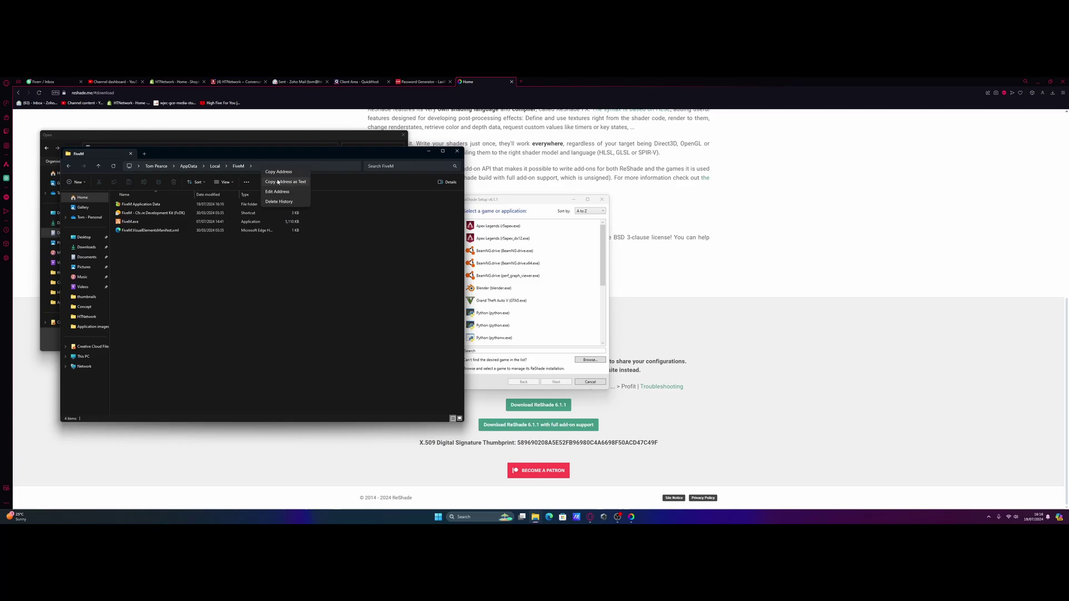
pyautogui.click(278, 178)
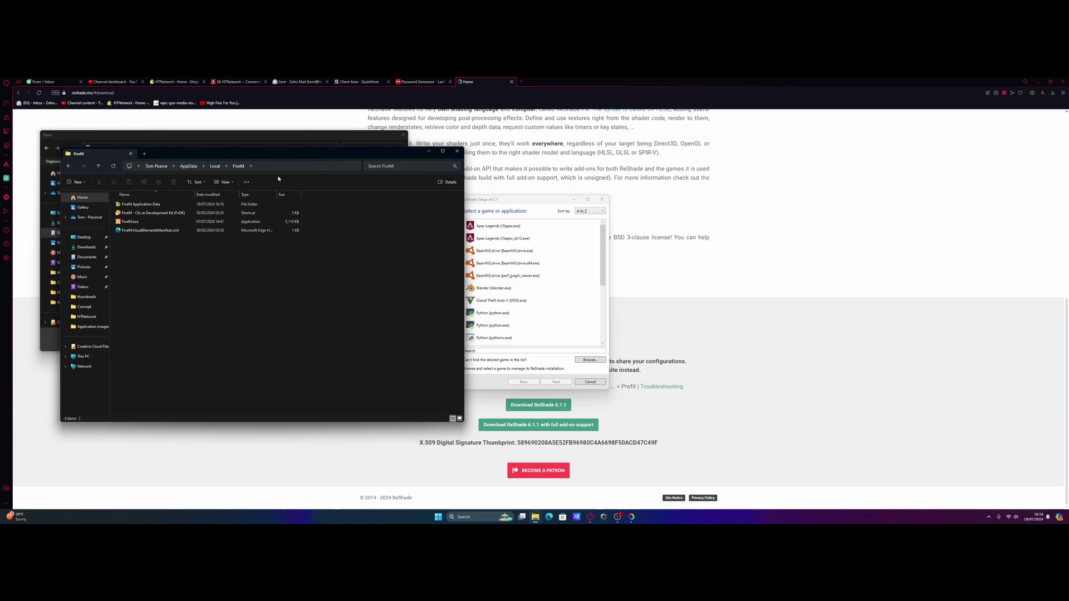
pyautogui.click(457, 151)
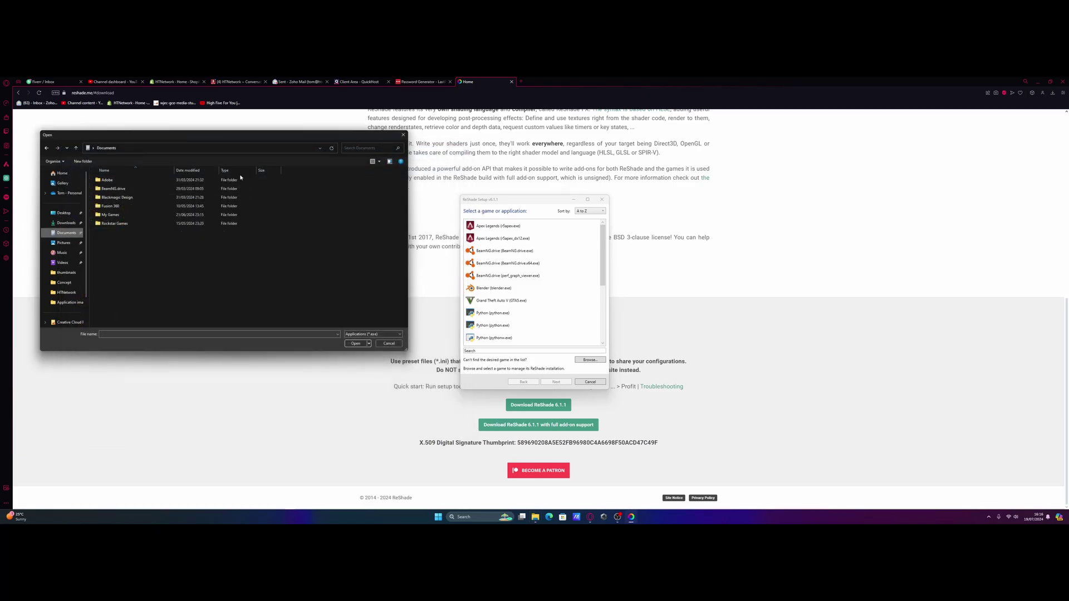
# Step: Choose FiveM.exe from the pasted FiveM folder as ReShade's target game
pyautogui.click(135, 147)
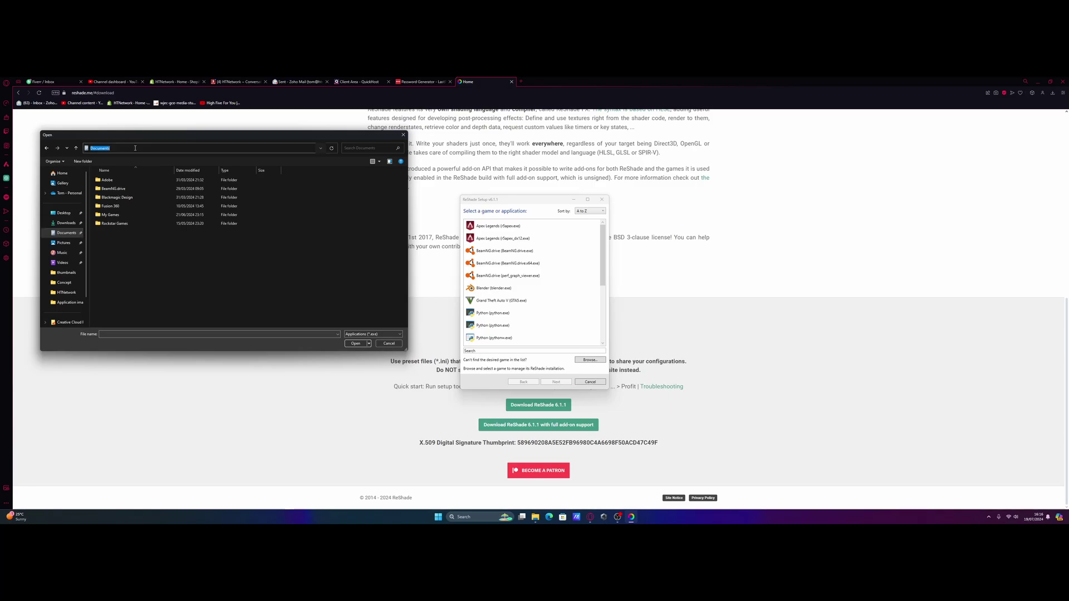
pyautogui.write('C:\\Users\\tomos\\AppData\\Local\\FiveM')
pyautogui.press('Return')
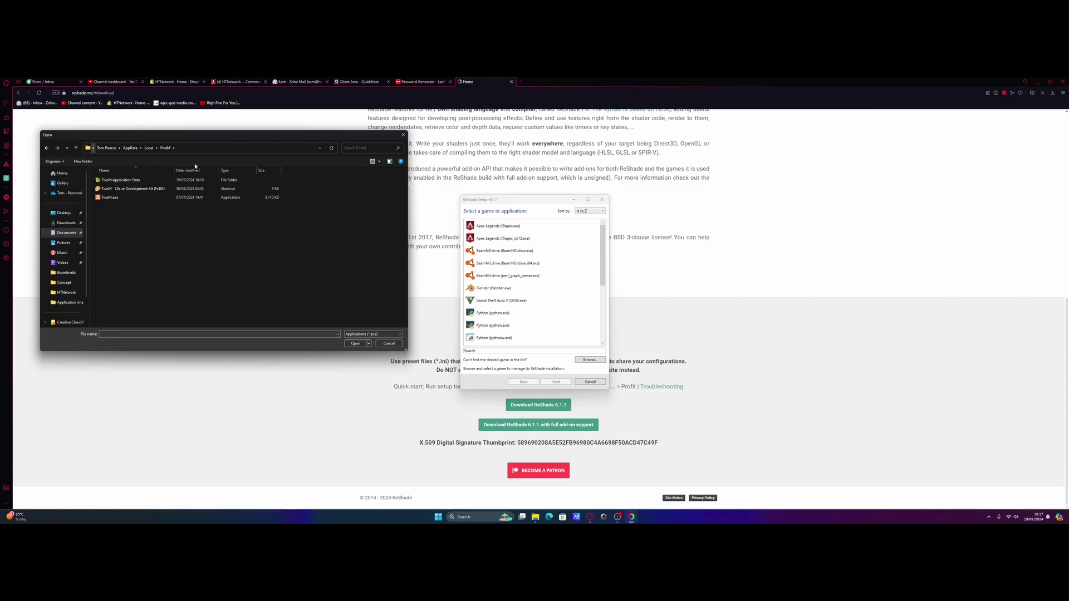
pyautogui.click(114, 199)
pyautogui.click(353, 343)
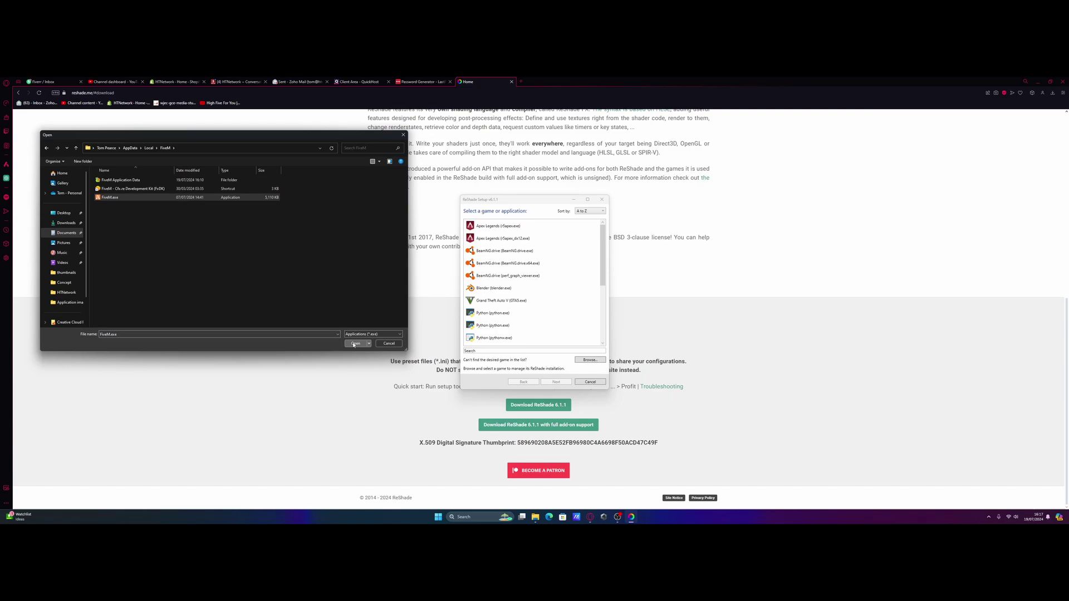
pyautogui.click(570, 382)
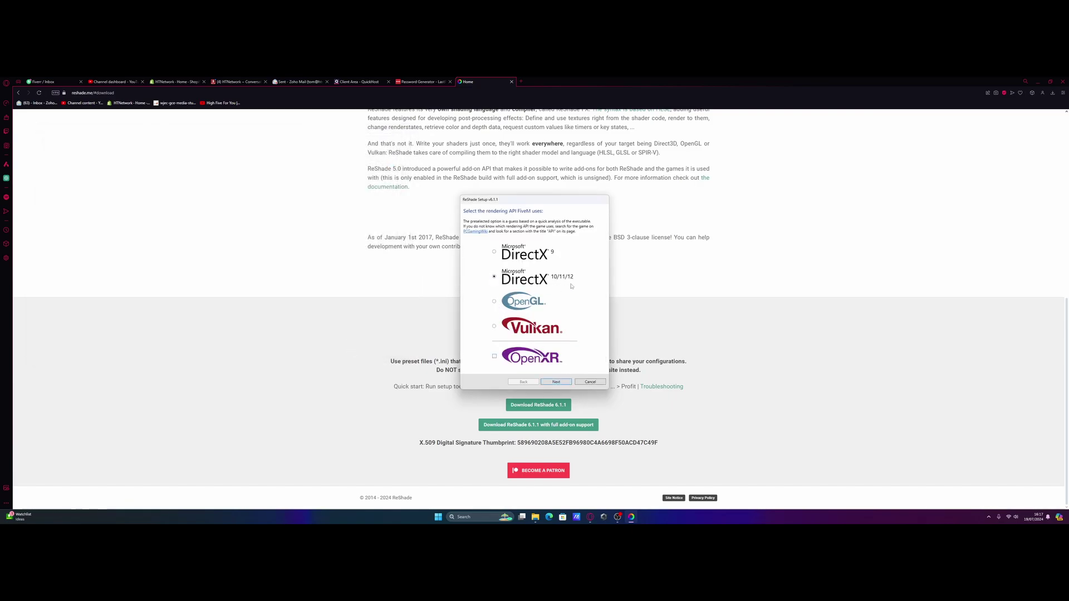
# Step: Keep DirectX 10/11/12, tick all effect packages, and start installing them
pyautogui.click(569, 383)
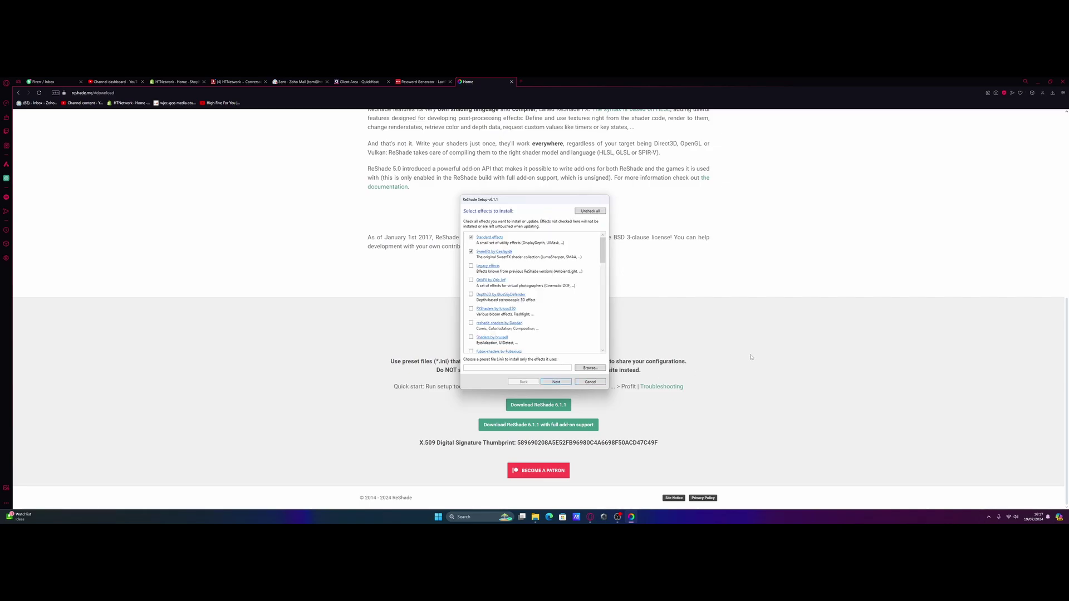
pyautogui.click(597, 213)
pyautogui.click(556, 382)
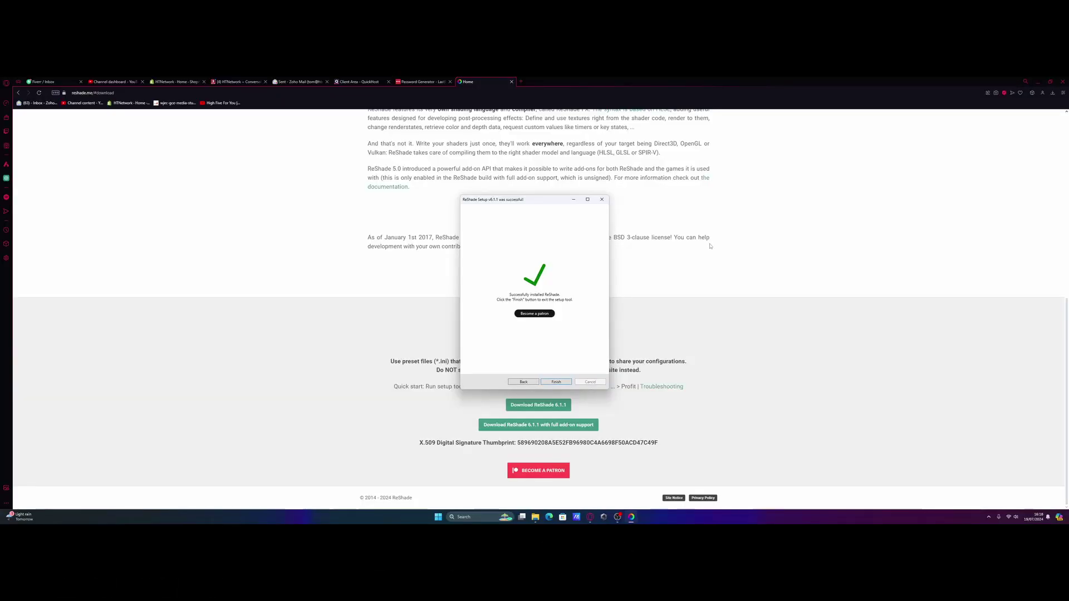
# Step: Finish the ReShade 6.1.1 install for FiveM after the effects download
pyautogui.click(560, 382)
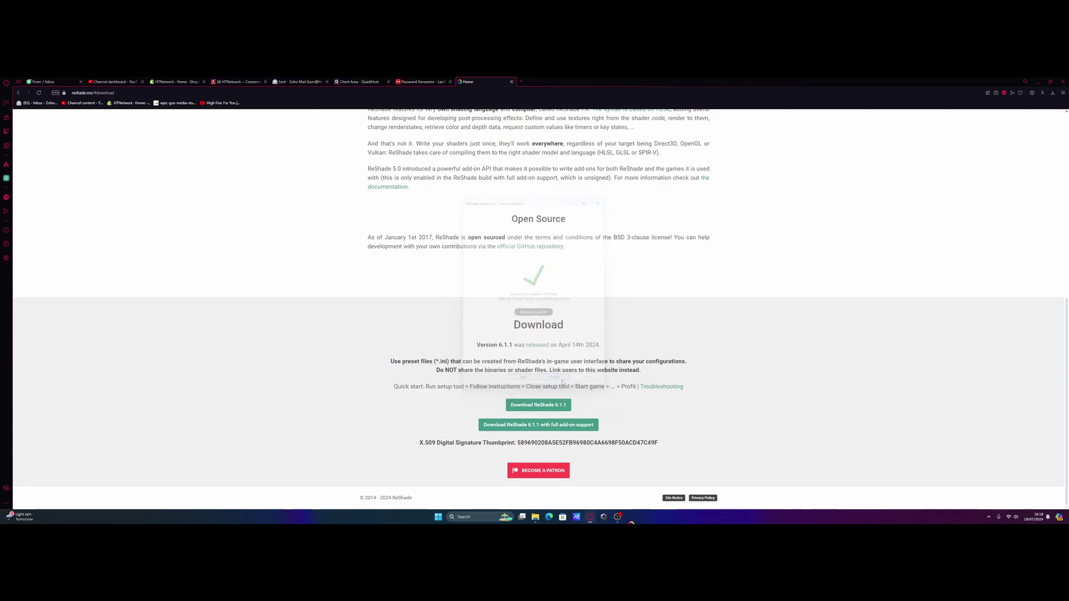
# Step: Minimize the browser and reopen the FiveM install folder through search and its file location
pyautogui.doubleClick(1035, 80)
pyautogui.click(1005, 111)
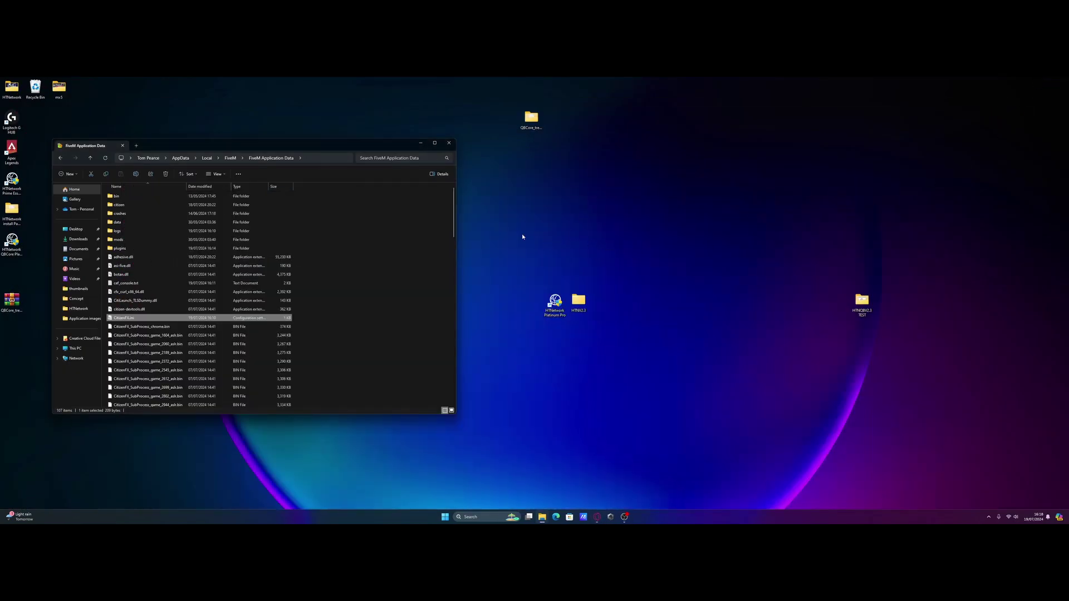
pyautogui.moveTo(201, 150); pyautogui.dragTo(447, 157)
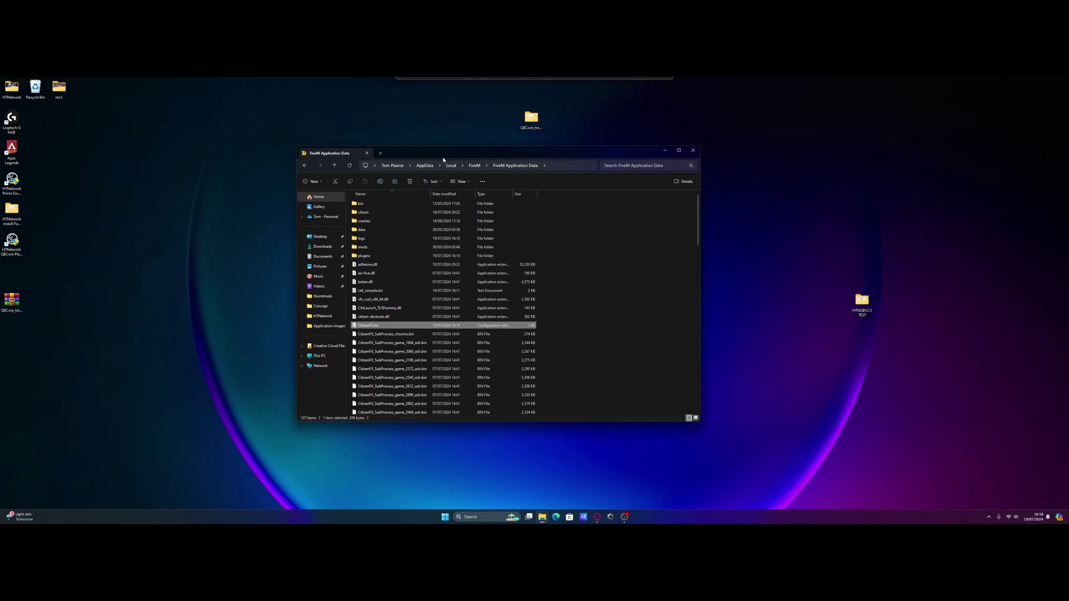
pyautogui.click(693, 151)
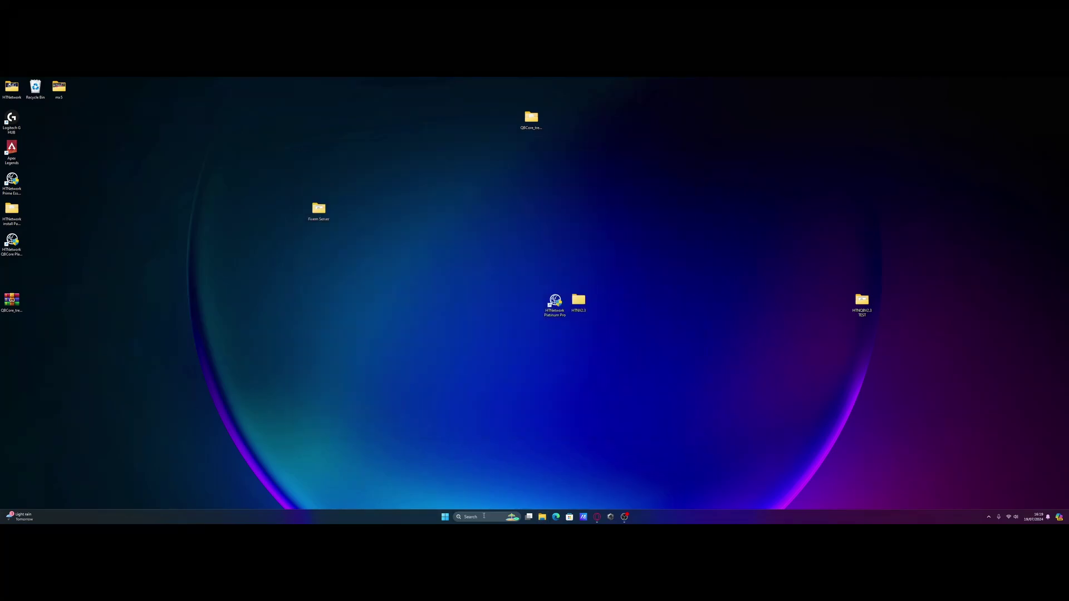
pyautogui.click(484, 516)
pyautogui.write('f')
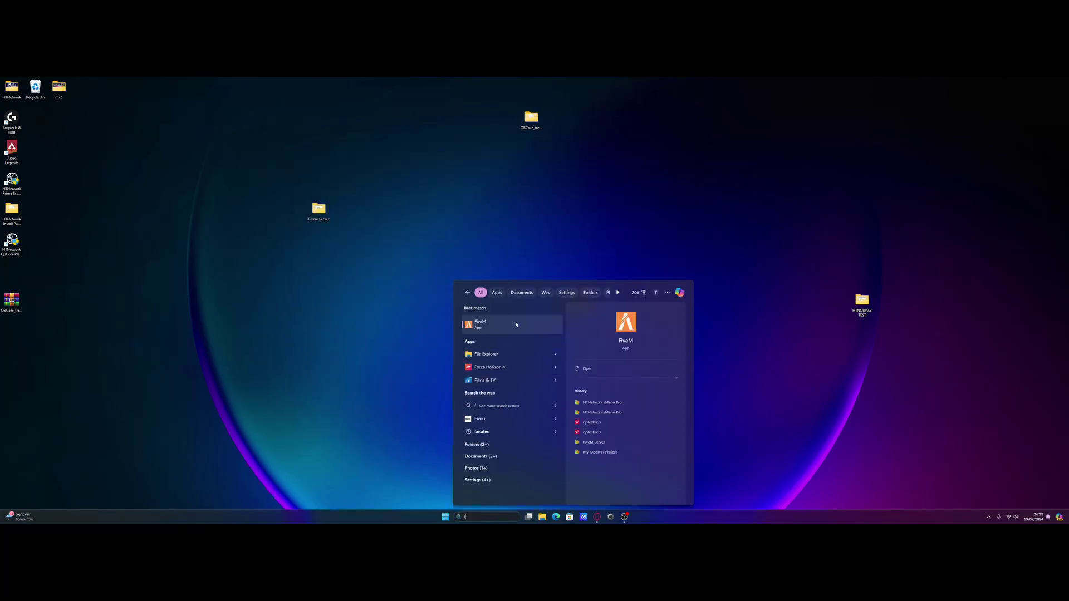
pyautogui.rightClick(516, 322)
pyautogui.click(538, 342)
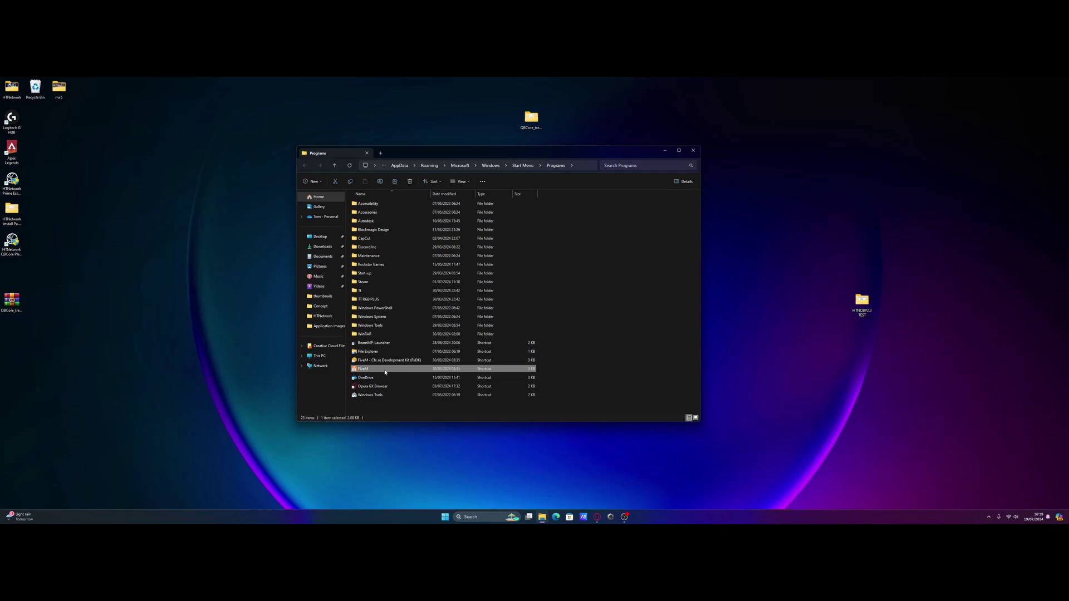
pyautogui.rightClick(383, 368)
pyautogui.click(415, 269)
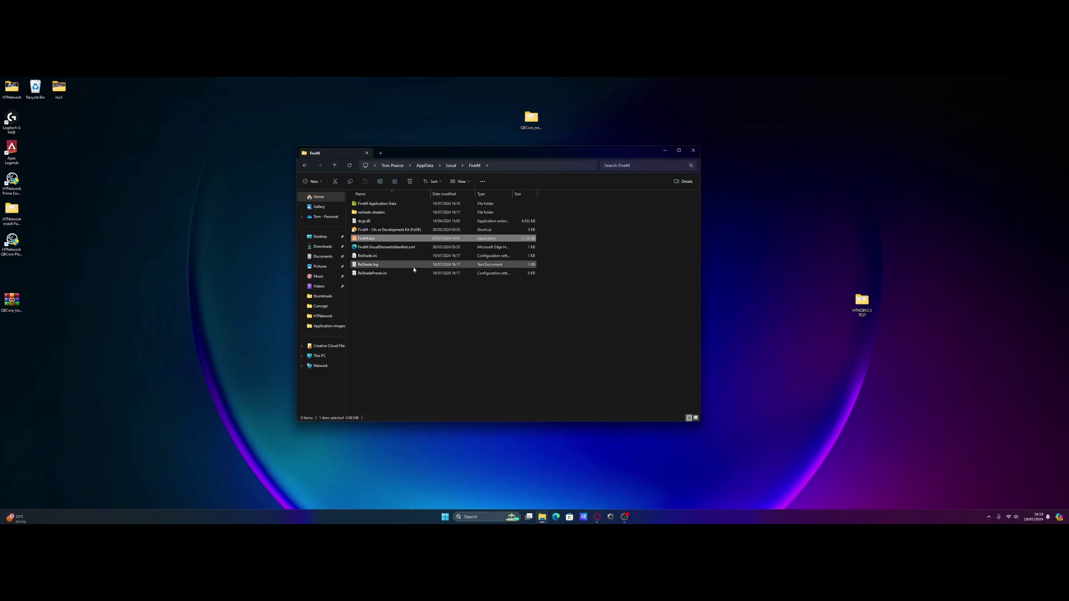
# Step: Copy reshade-shaders, dxgi.dll, ReShade.ini, ReShade.log and ReShadePreset.ini into FiveM Application Data\plugins
pyautogui.click(420, 307)
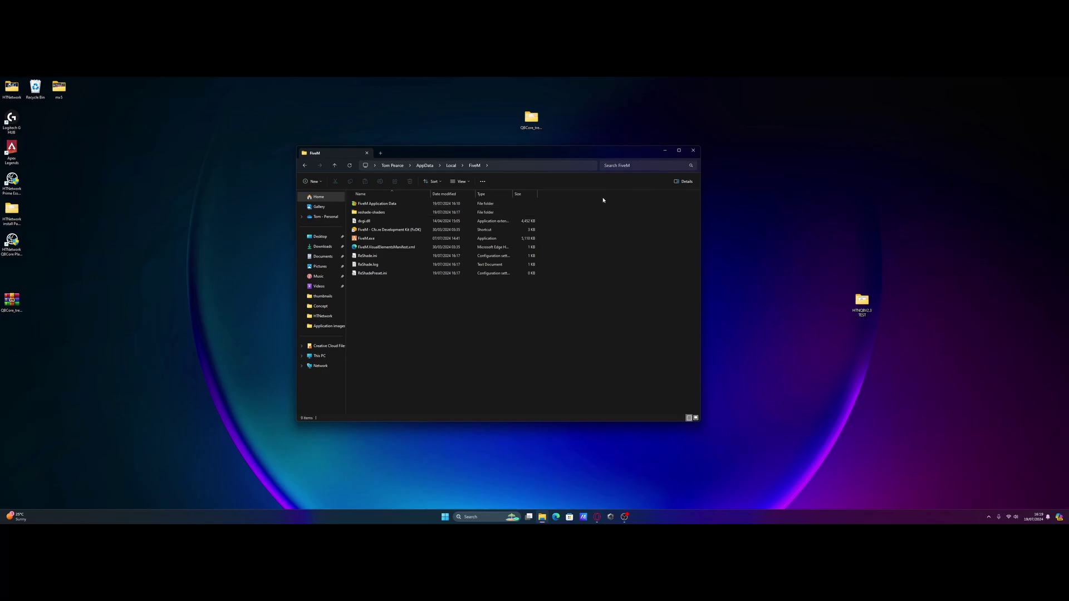
pyautogui.click(379, 272)
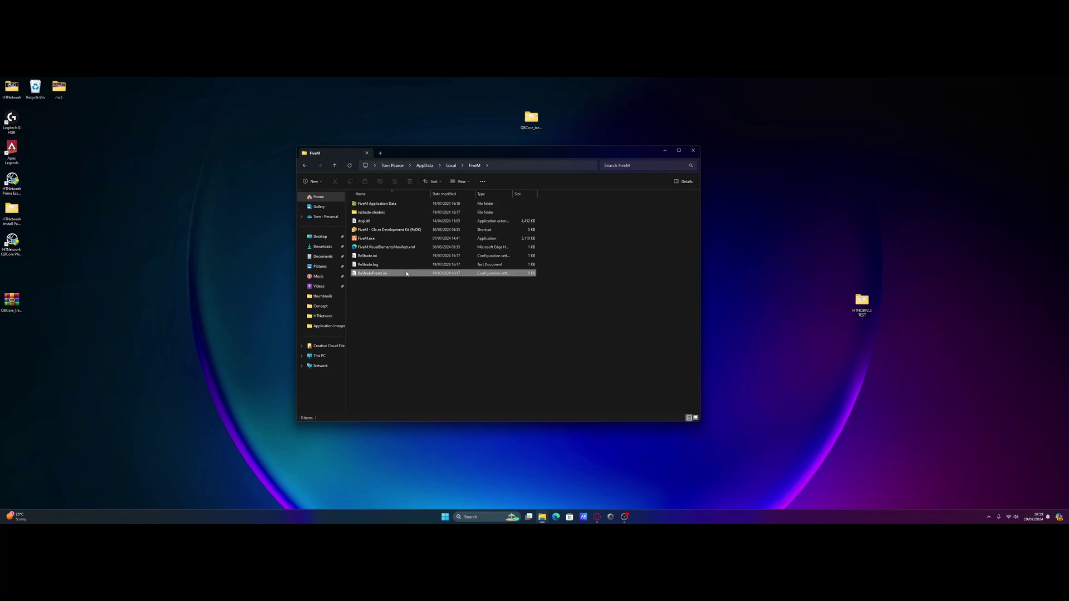
pyautogui.keyDown('shift'); pyautogui.click(376, 256); pyautogui.keyUp('shift')
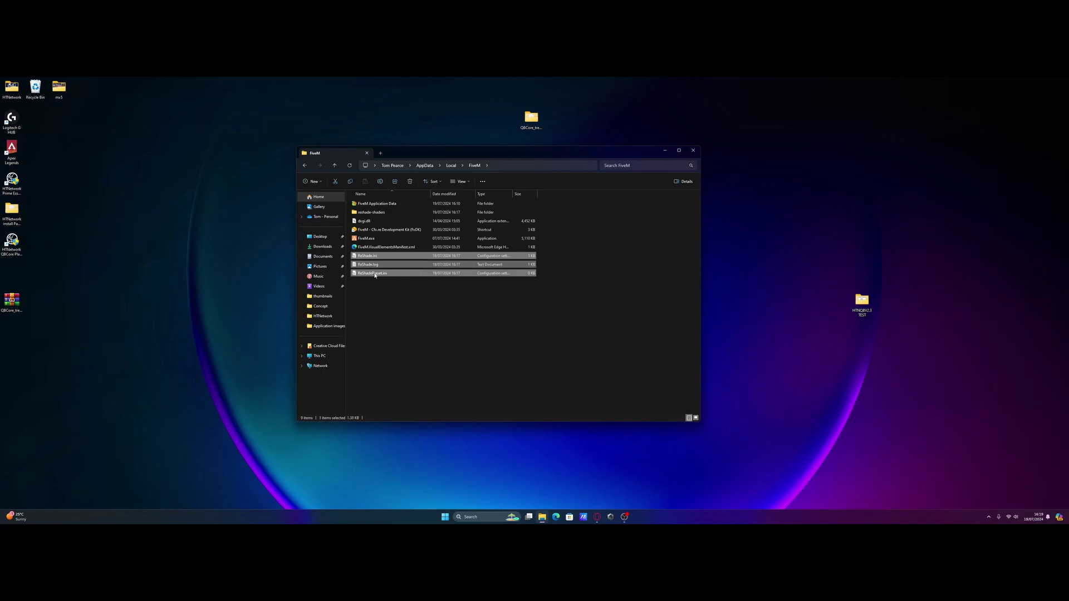
pyautogui.keyDown('ctrl'); pyautogui.click(382, 223); pyautogui.keyUp('ctrl')
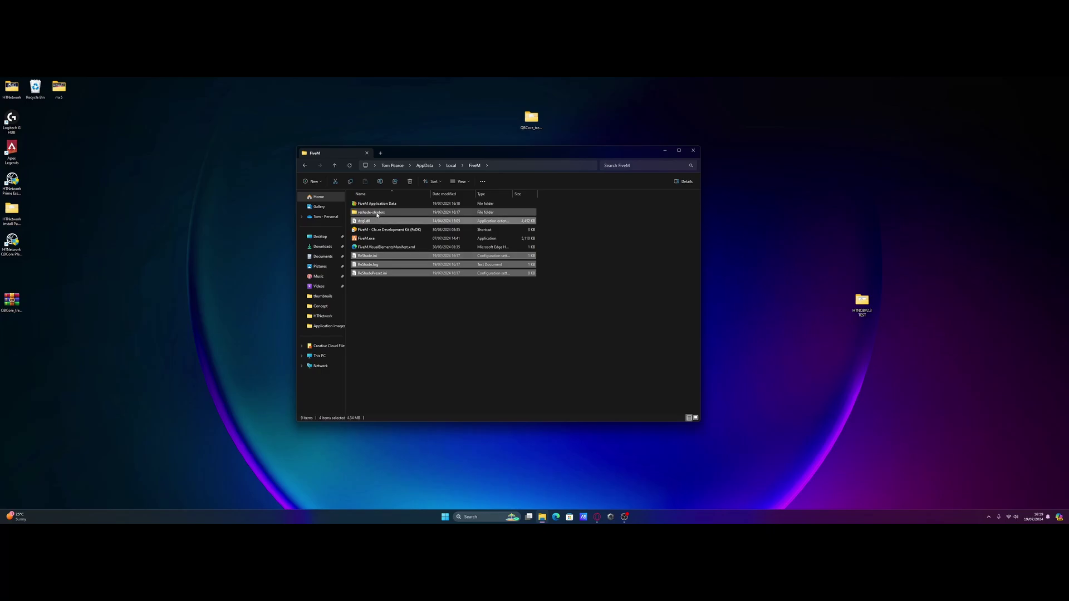
pyautogui.keyDown('ctrl'); pyautogui.click(376, 213); pyautogui.keyUp('ctrl')
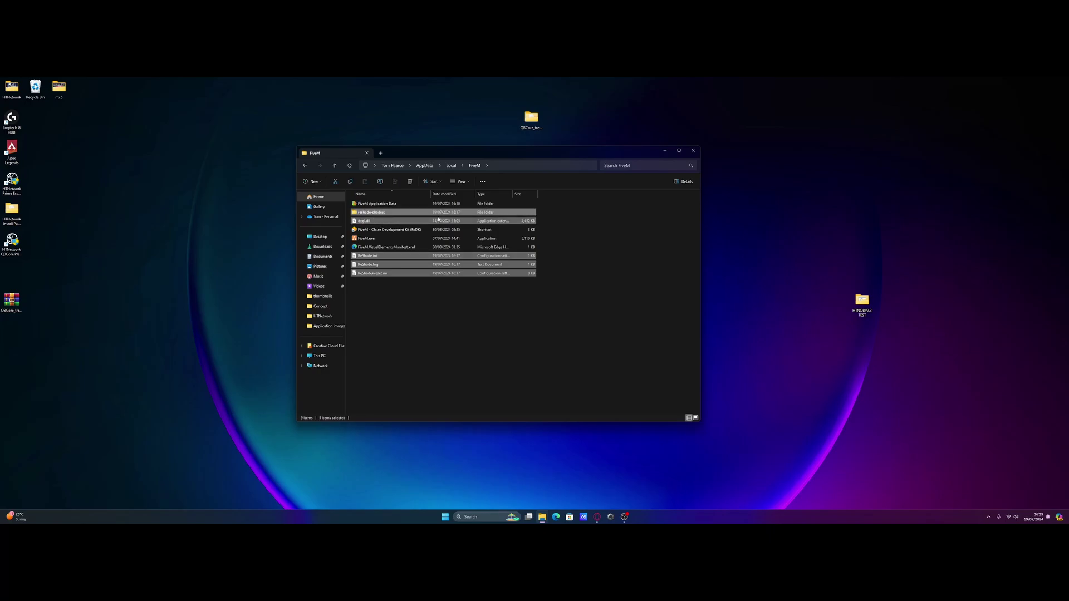
pyautogui.doubleClick(375, 203)
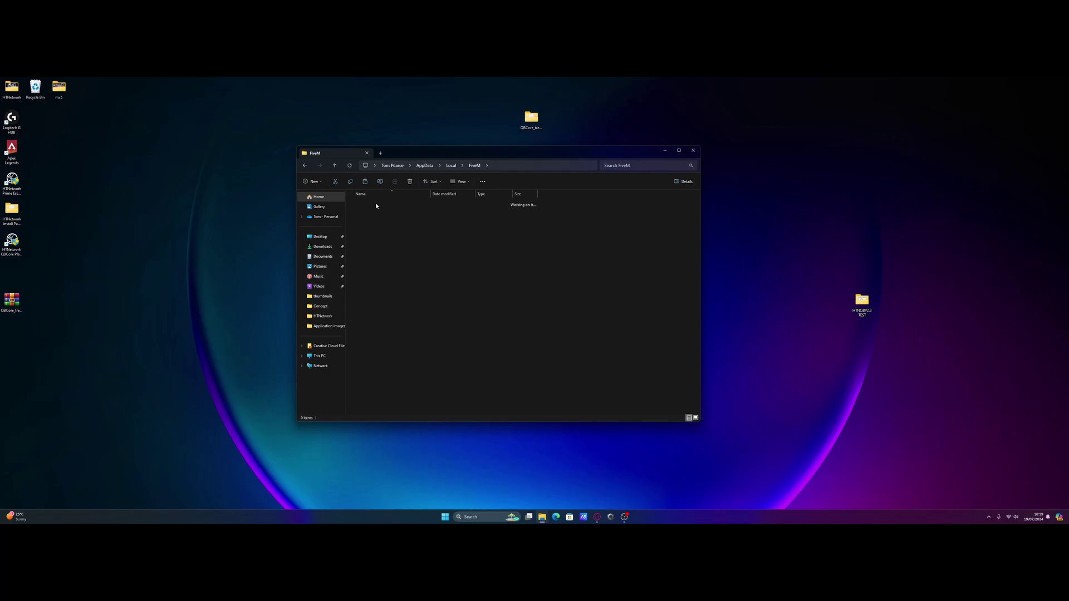
pyautogui.doubleClick(368, 255)
pyautogui.hotkey('ctrl', 'v')
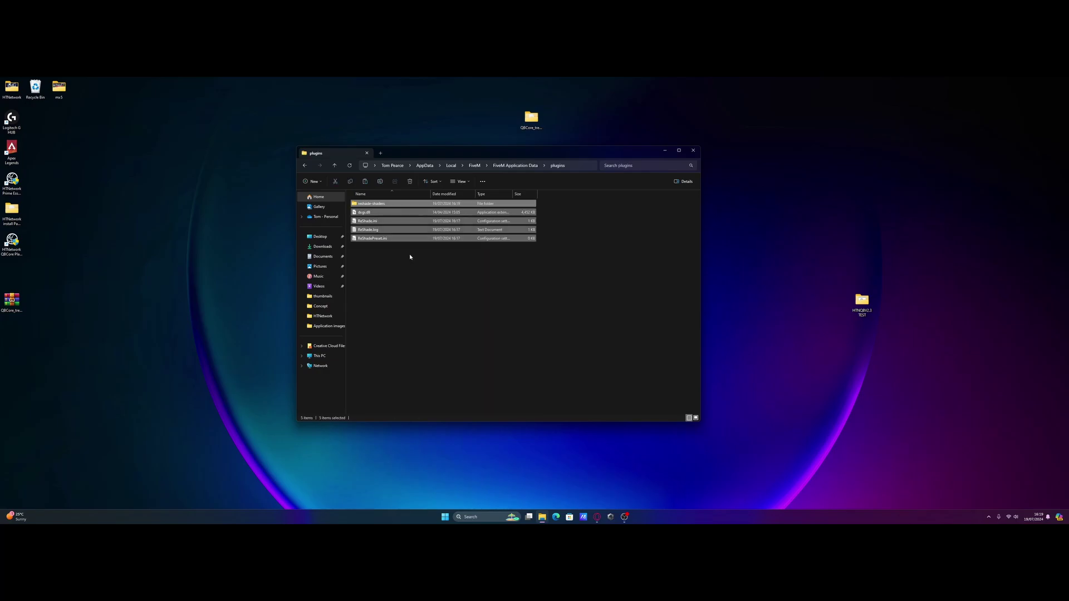
# Step: Delete the original reshade-shaders, dxgi.dll and three ReShade files from the FiveM folder
pyautogui.click(474, 166)
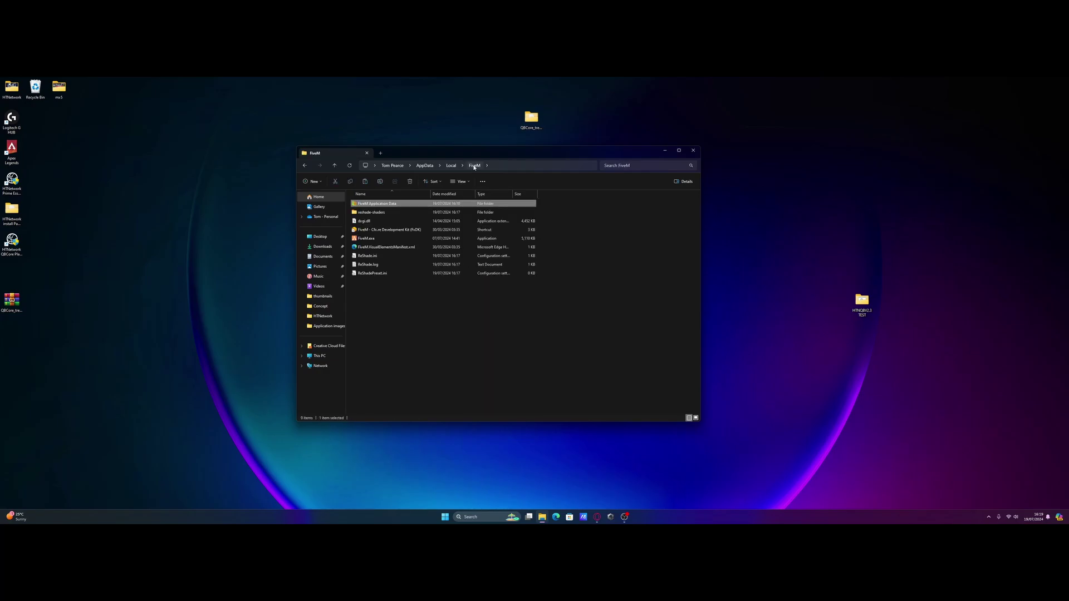
pyautogui.click(383, 213)
pyautogui.keyDown('ctrl'); pyautogui.click(365, 221); pyautogui.keyUp('ctrl')
pyautogui.keyDown('ctrl'); pyautogui.click(368, 255); pyautogui.keyUp('ctrl')
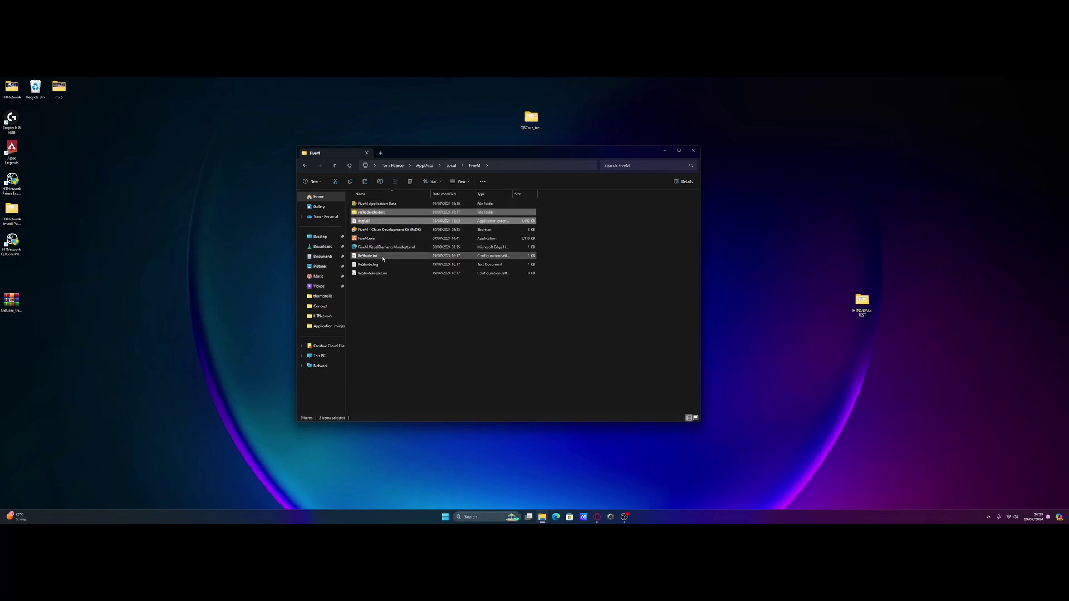
pyautogui.keyDown('ctrl'); pyautogui.click(368, 265); pyautogui.keyUp('ctrl')
pyautogui.keyDown('ctrl'); pyautogui.click(383, 273); pyautogui.keyUp('ctrl')
pyautogui.press('Delete')
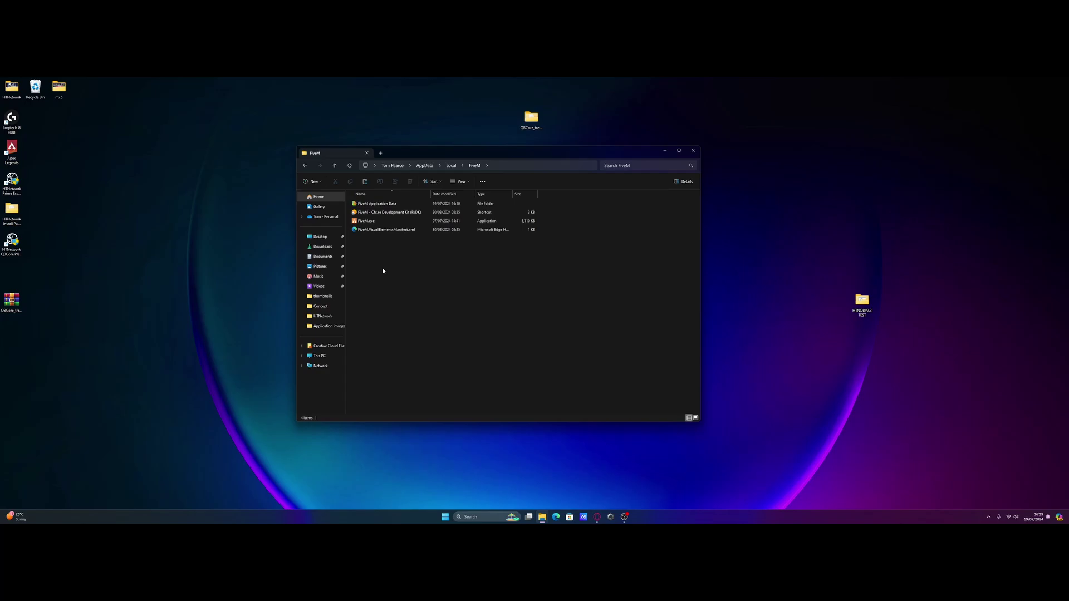
# Step: Open CitizenFX.ini from FiveM Application Data and remove its [Addons] ReShade5 lines
pyautogui.doubleClick(384, 203)
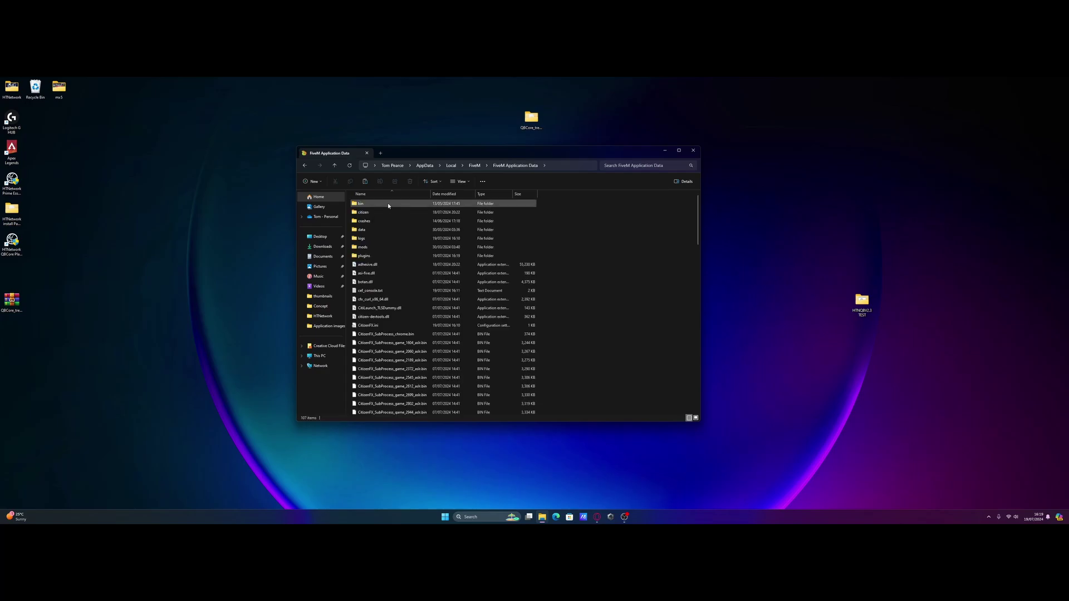
pyautogui.click(377, 326)
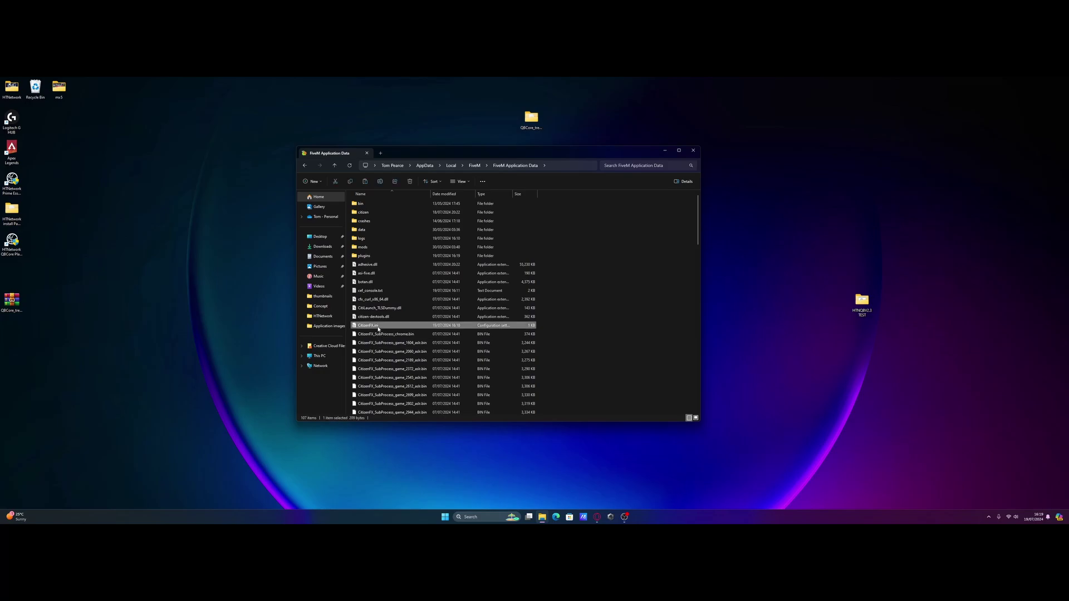
pyautogui.doubleClick(378, 327)
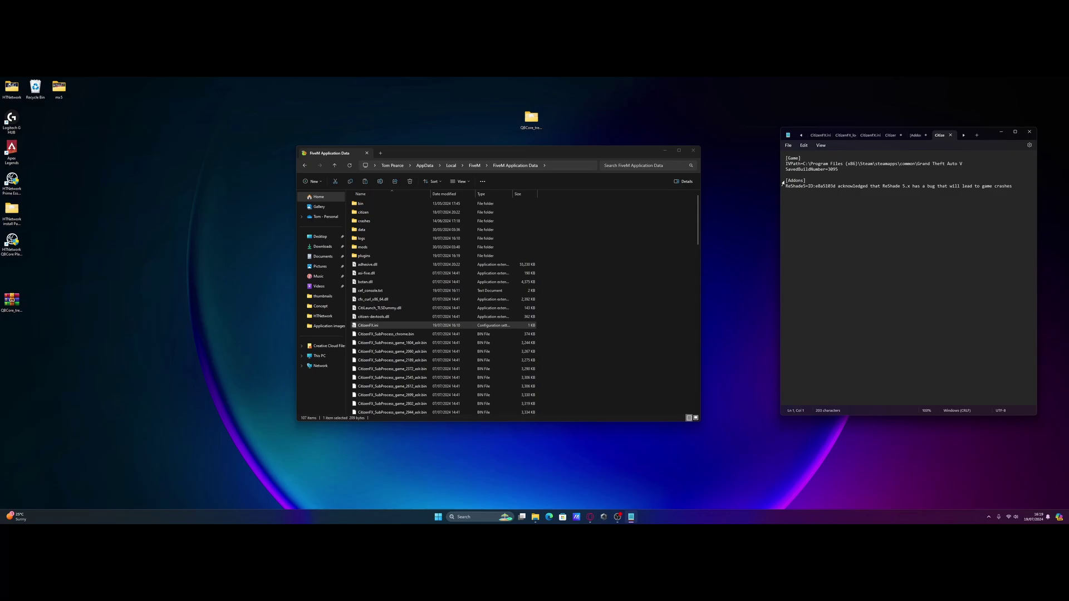
pyautogui.moveTo(786, 181); pyautogui.dragTo(1011, 195)
pyautogui.press('BackSpace')
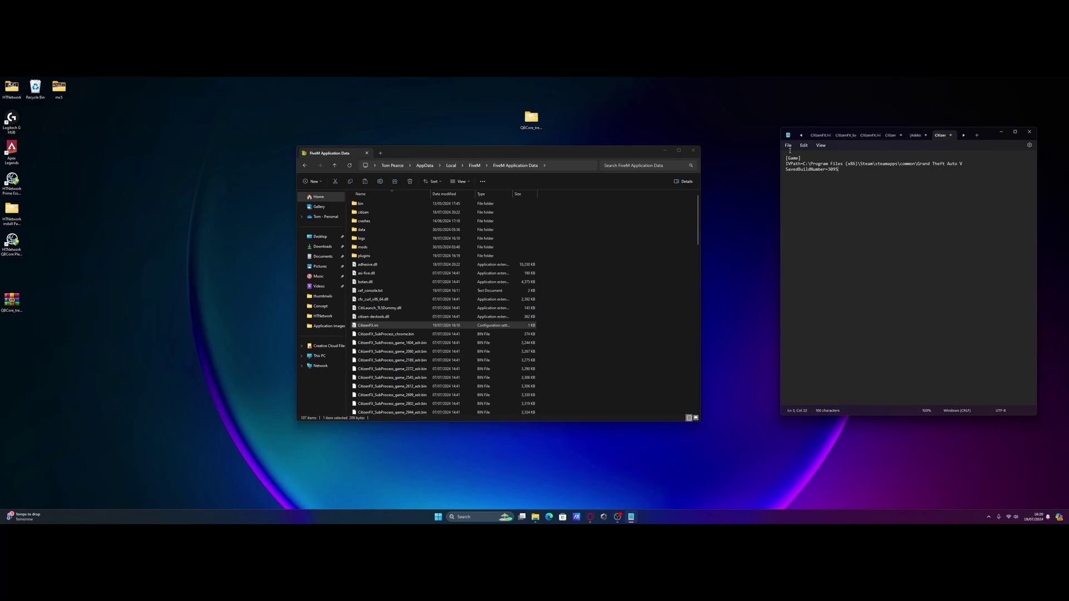
# Step: Launch FiveM from search and check the console's ReShade 5+ blocked warning
pyautogui.click(462, 517)
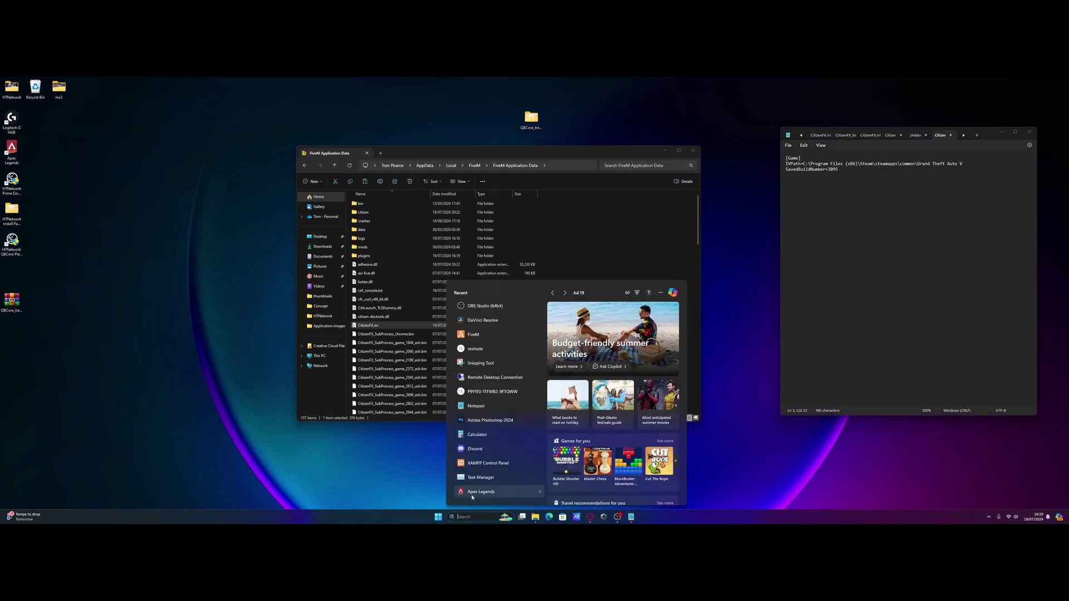
pyautogui.write('fivem')
pyautogui.press('Return')
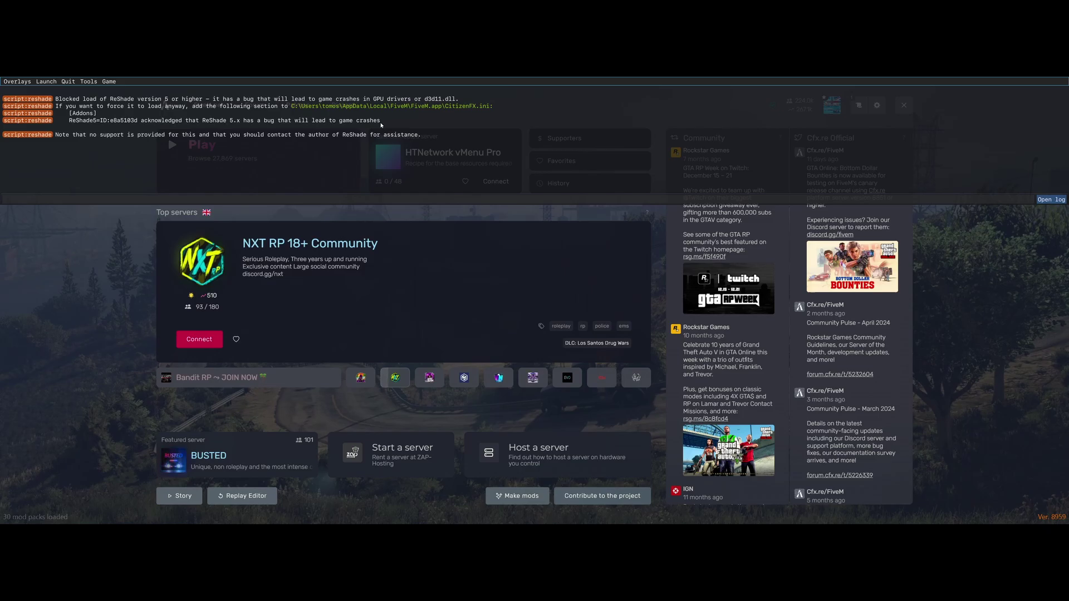
# Step: Close the F8 console and quit FiveM
pyautogui.press('F8')
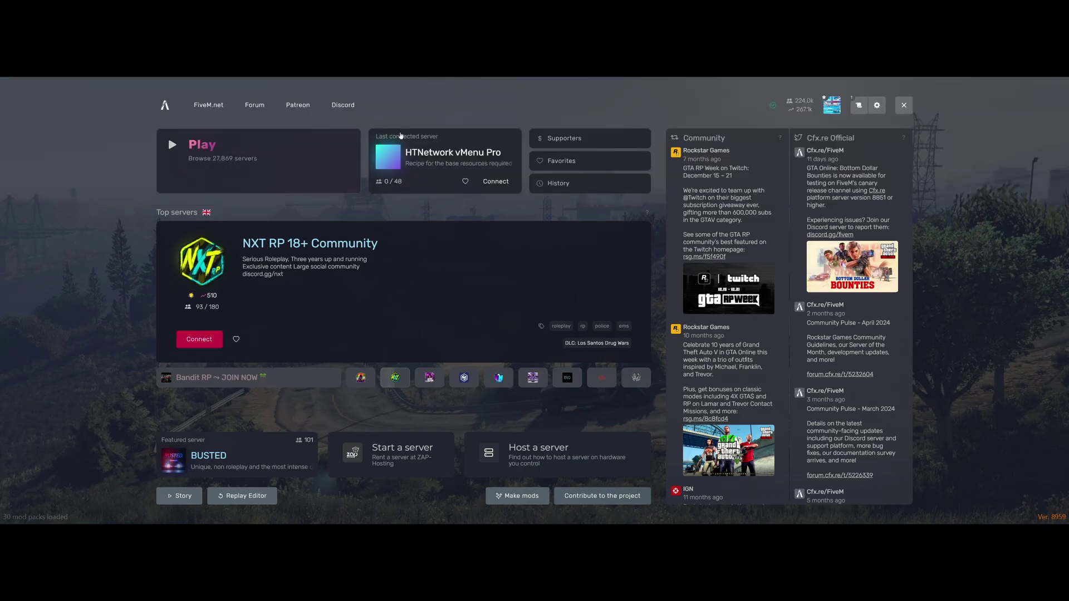
pyautogui.click(896, 105)
pyautogui.click(893, 107)
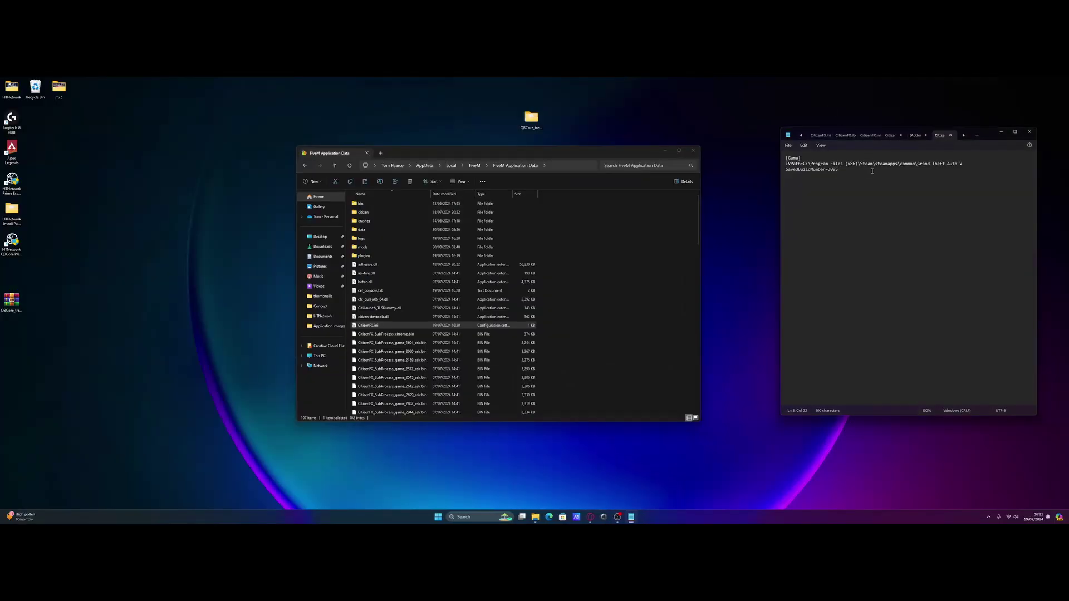
# Step: Paste the [Addons] ReShade5 section below SavedBuildNumber, save CitizenFX.ini, and close Notepad and Explorer
pyautogui.click(914, 136)
pyautogui.hotkey('ctrl', 'a')
pyautogui.hotkey('ctrl', 'c')
pyautogui.press('Return')
pyautogui.press('Return')
pyautogui.hotkey('ctrl', 'v')
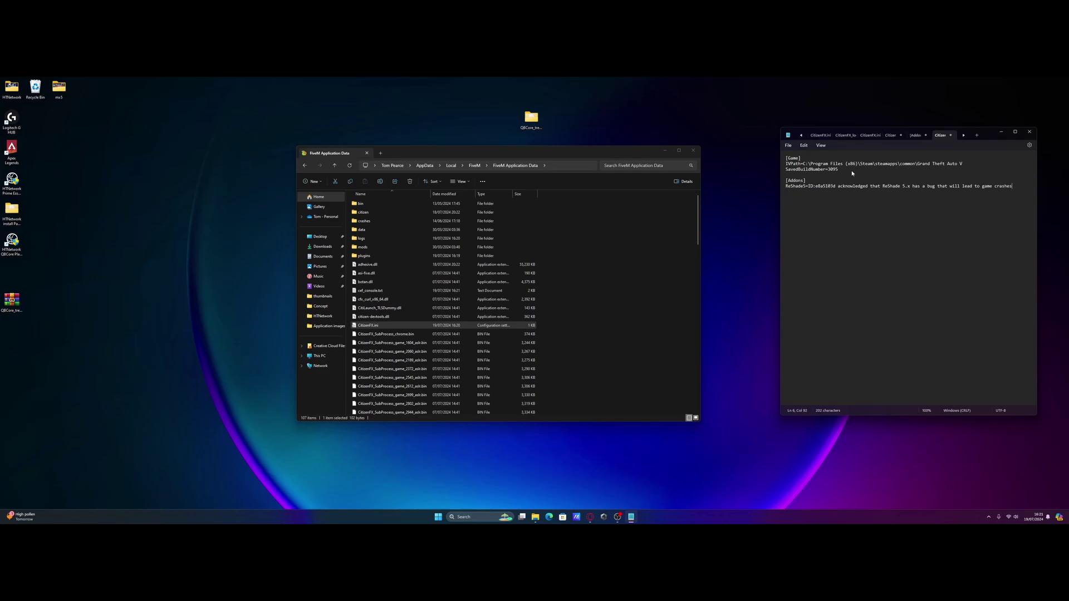
pyautogui.hotkey('ctrl', 's')
pyautogui.click(1029, 132)
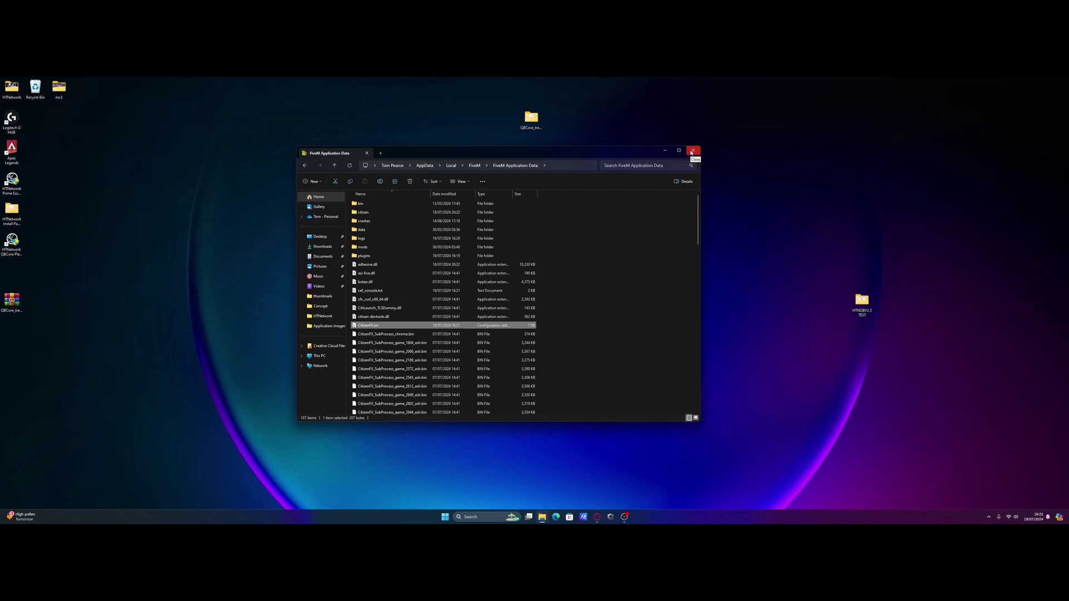
pyautogui.click(692, 151)
# Step: Relaunch FiveM, check the ReShade 6.1.1 overlay reaches the effects list, then close it
pyautogui.click(482, 517)
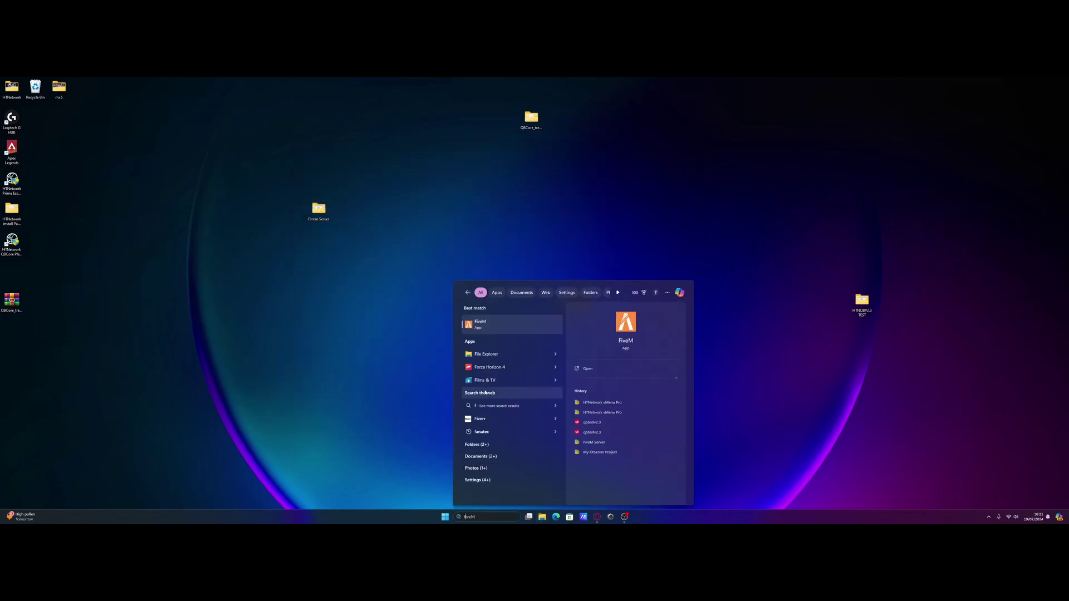
pyautogui.click(587, 371)
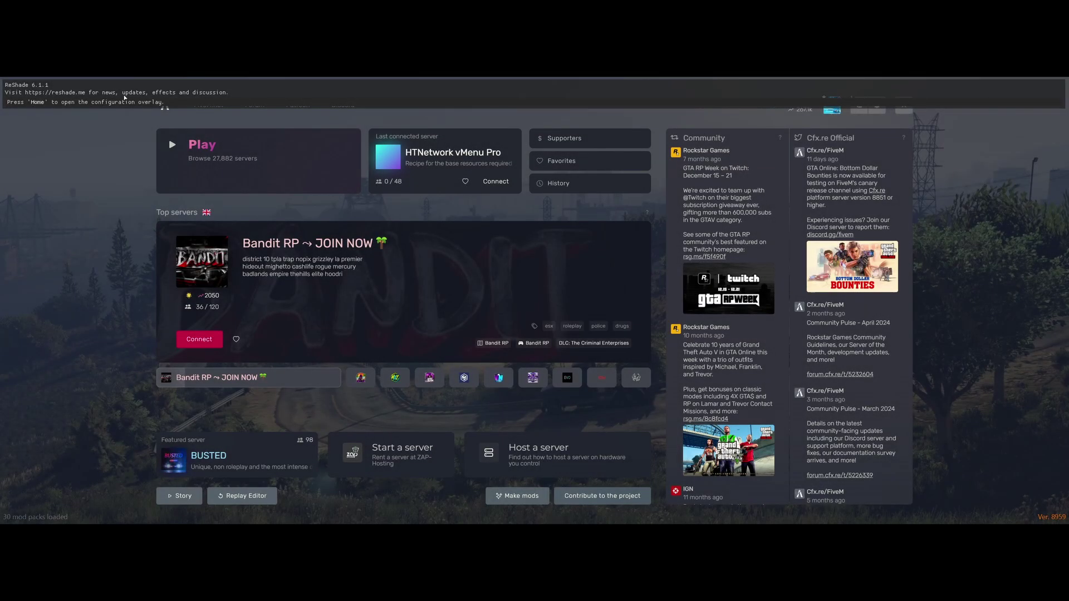
pyautogui.press('Home')
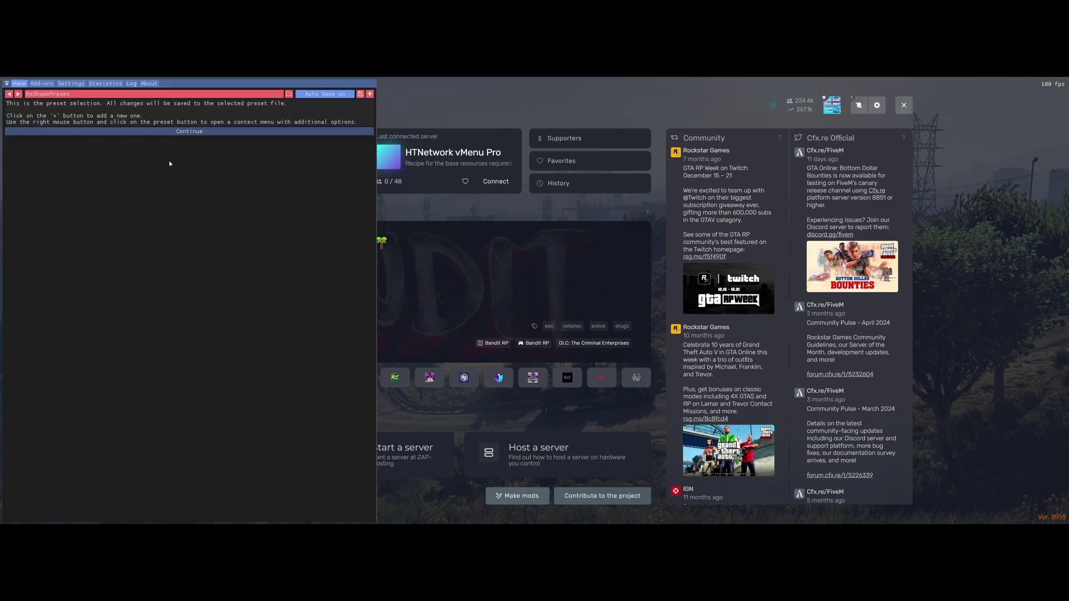
pyautogui.click(174, 131)
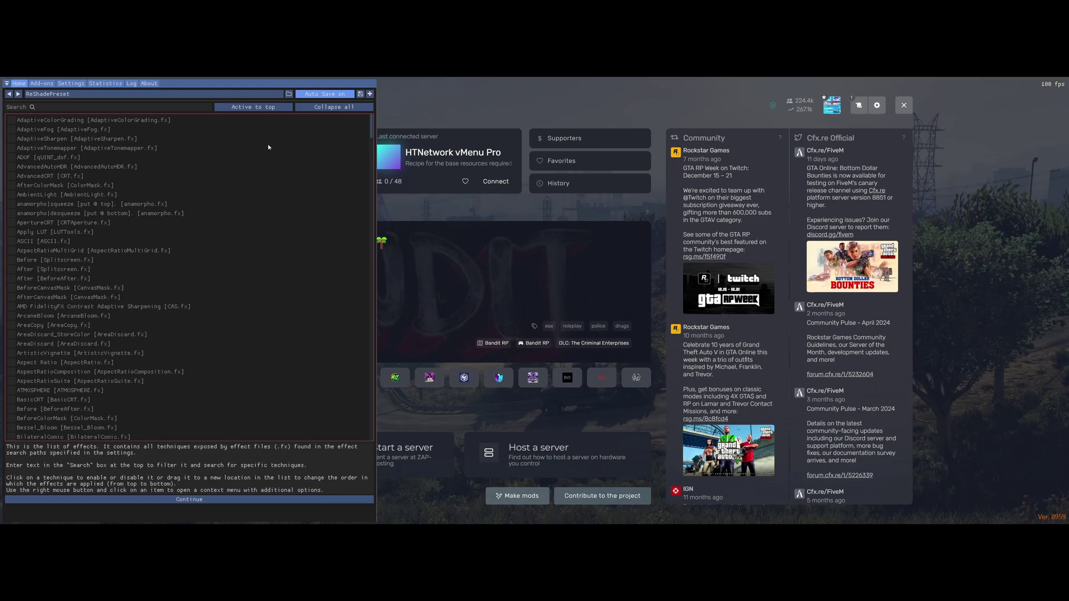
pyautogui.press('Home')
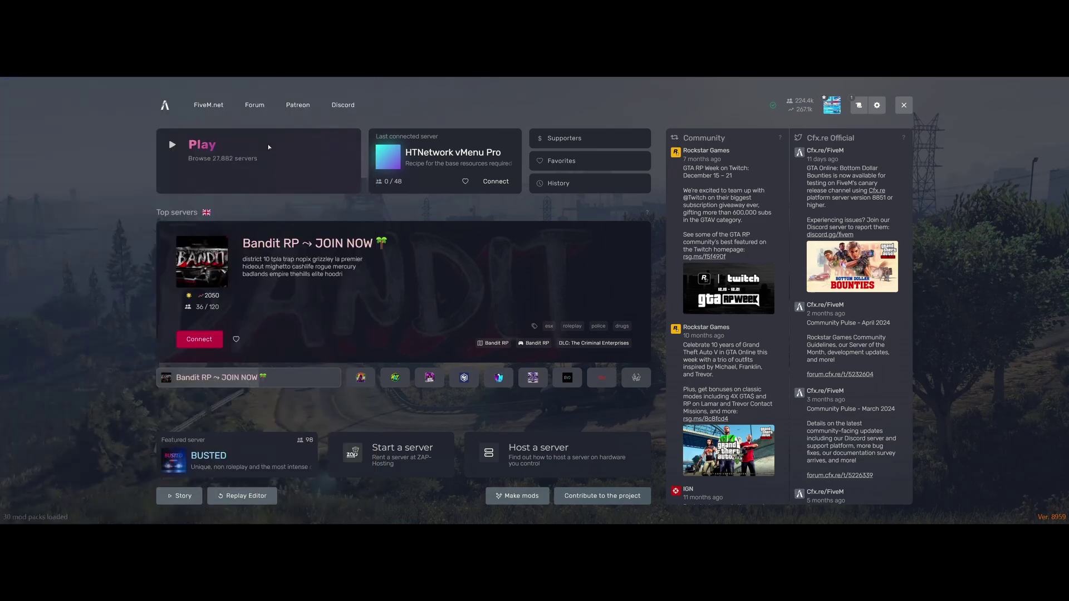